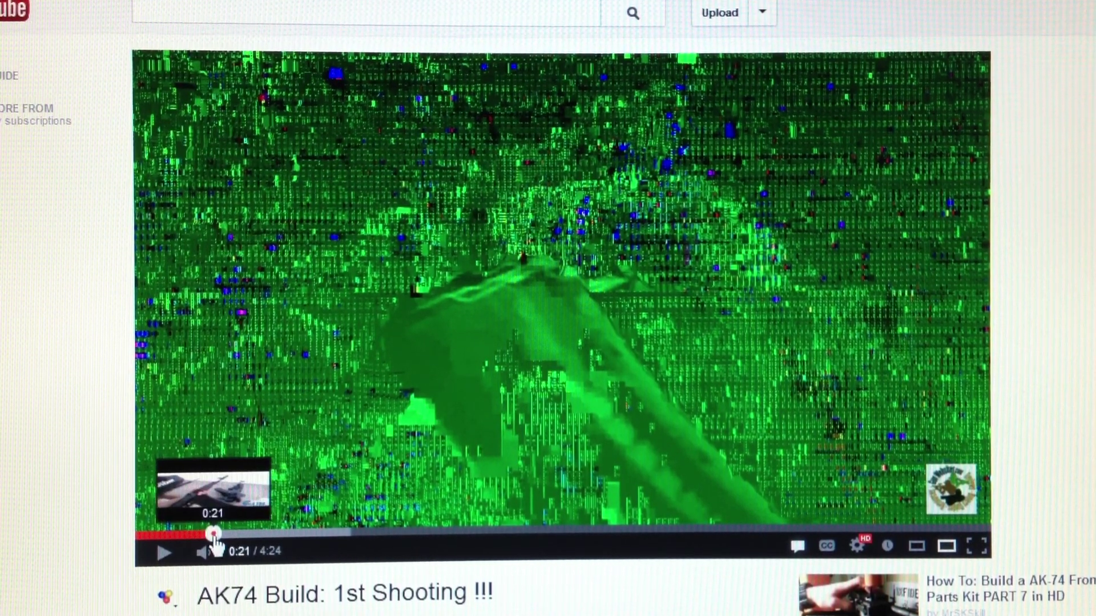
Scrub the AK74 Build video back to the start, view the quality options, and resume from 0:12
left_click_drag(212, 535, 147, 536)
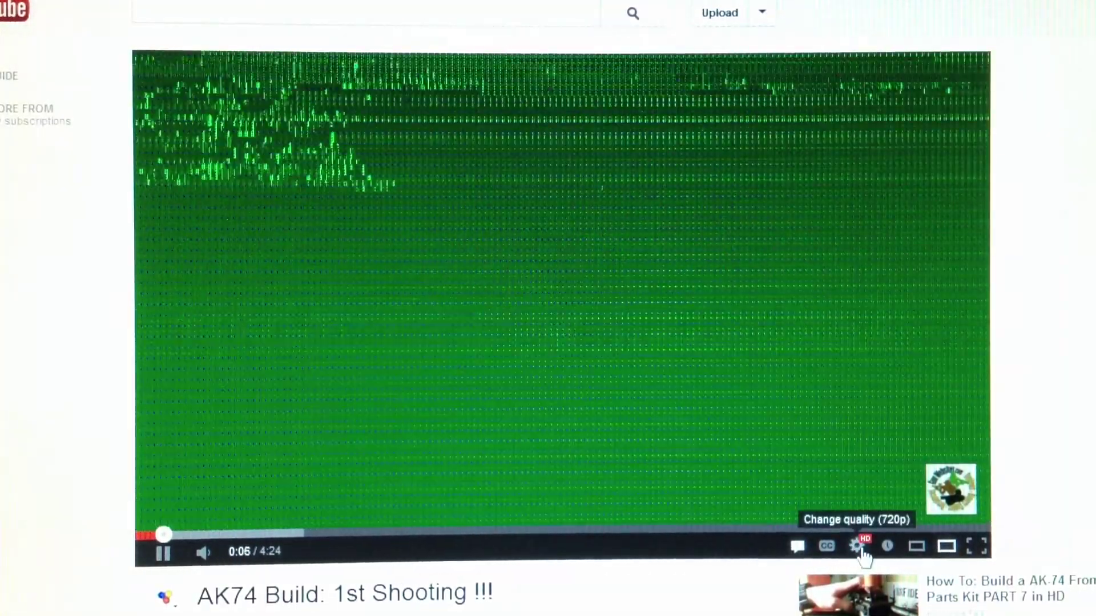
left_click(858, 547)
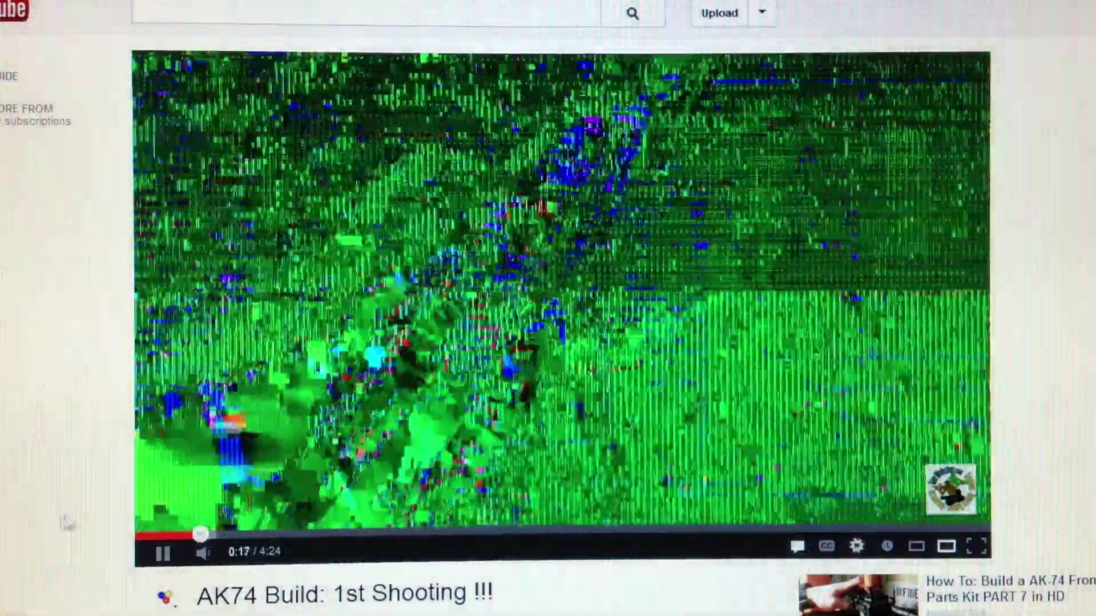
left_click(184, 534)
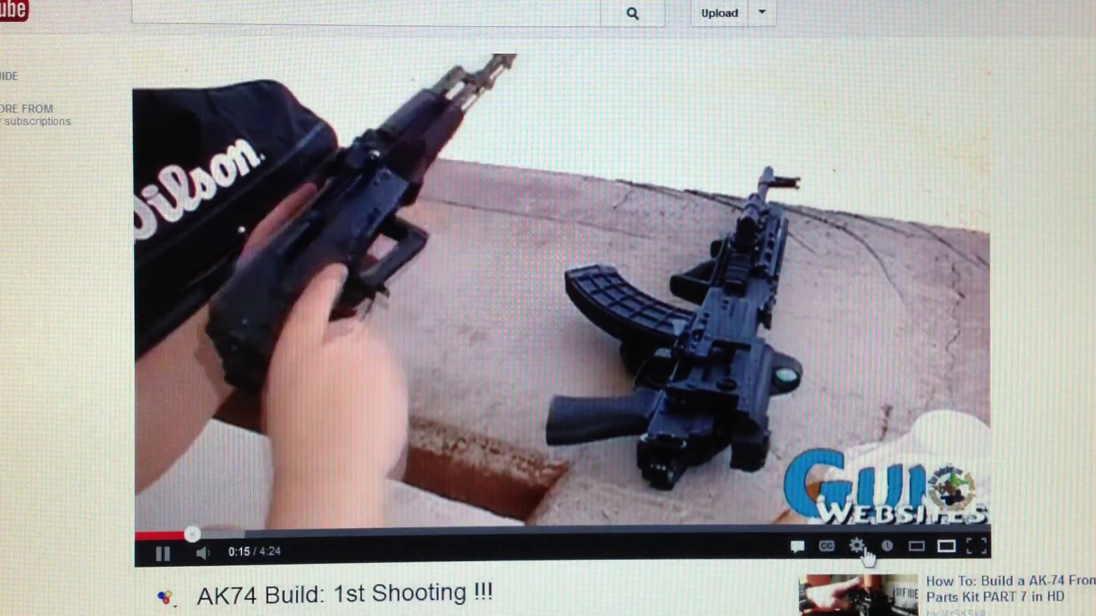
Switch the video quality from 360p to 480p and seek back to 0:16
left_click(867, 552)
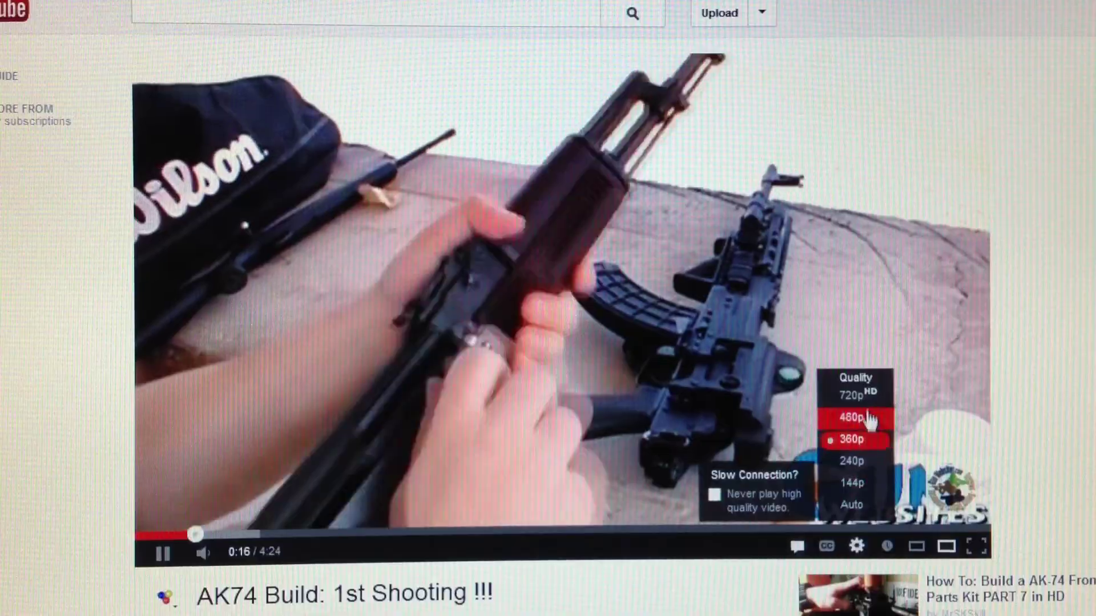
left_click(868, 403)
left_click(195, 535)
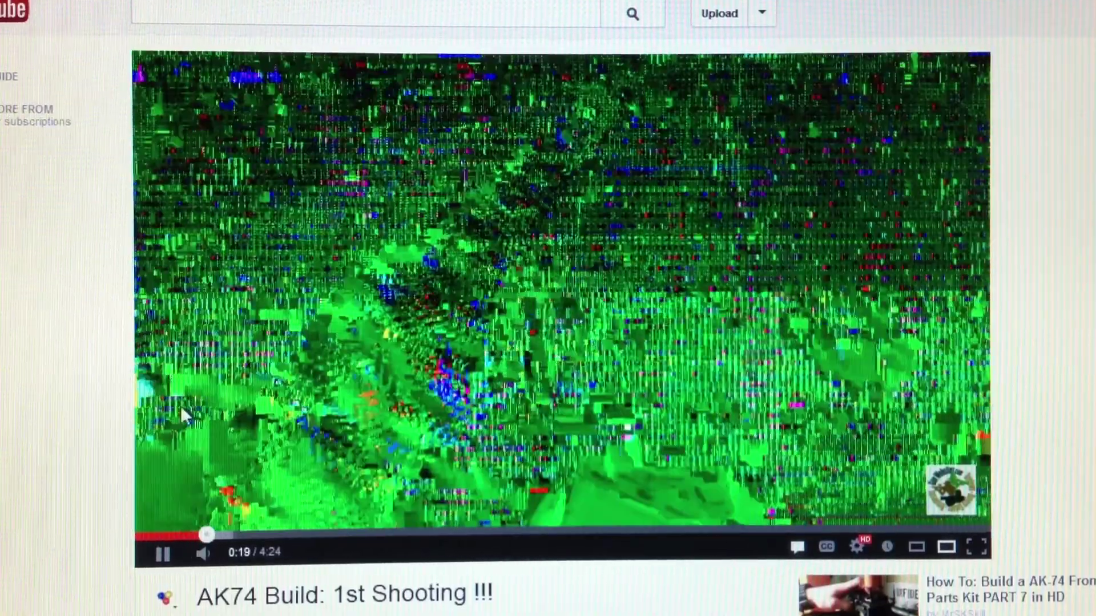
Pause playback at 0:19, leaving the frame frozen as green corrupted blocks
left_click(181, 406)
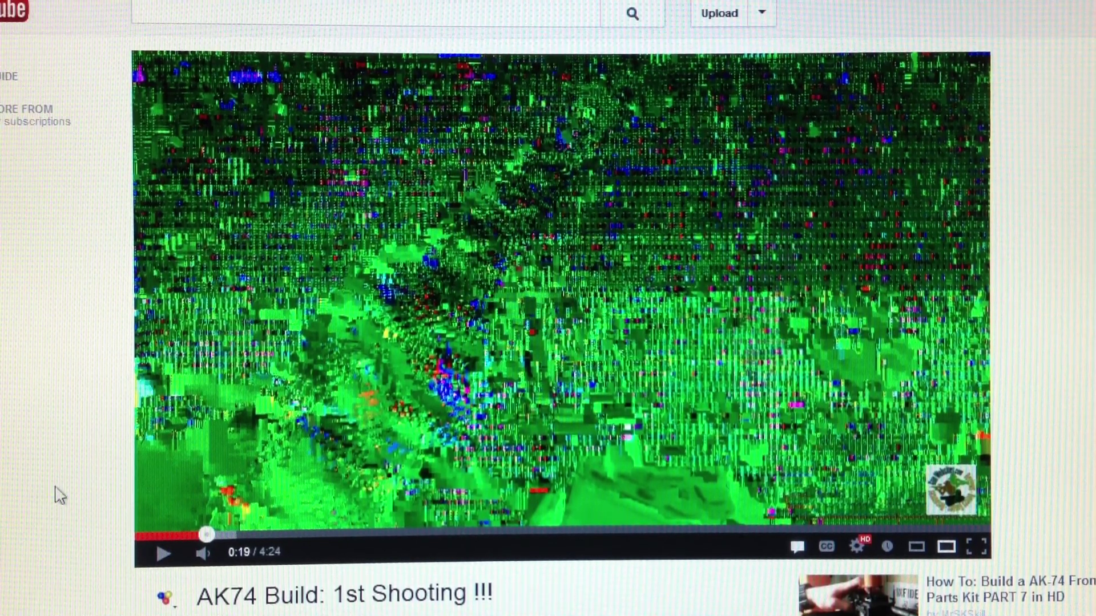
Toggle play and pause several times, ending paused at 0:25 on green blocks
left_click(163, 553)
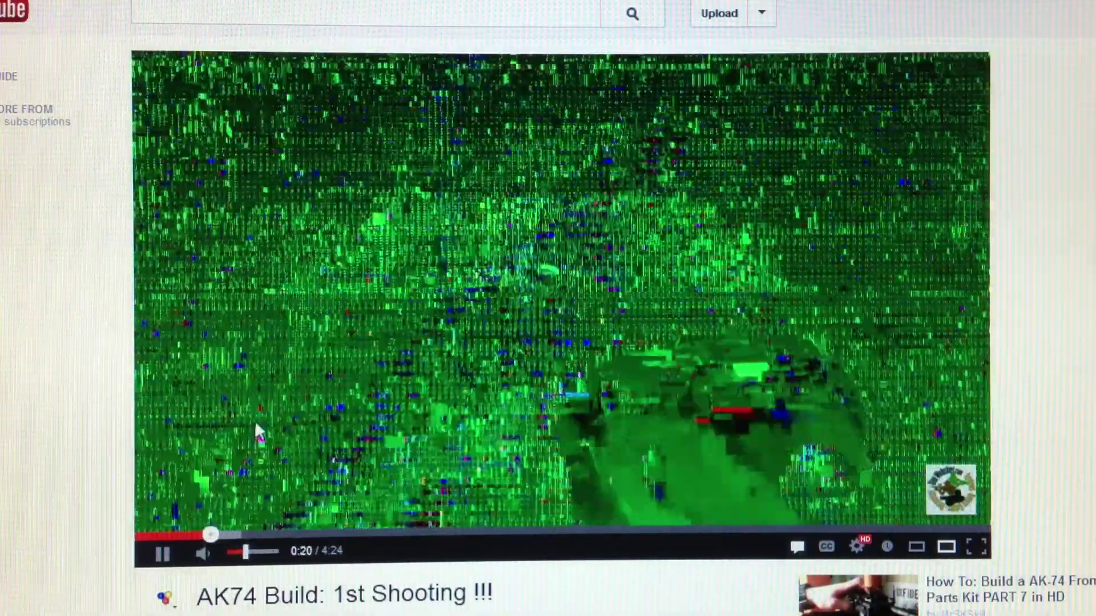
left_click(249, 421)
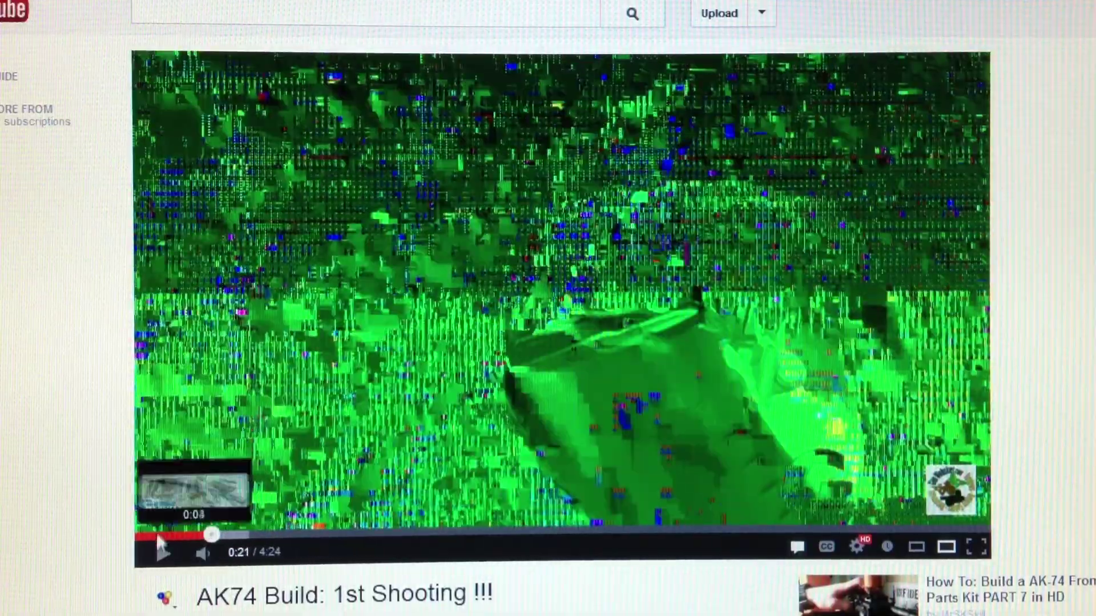
left_click(164, 553)
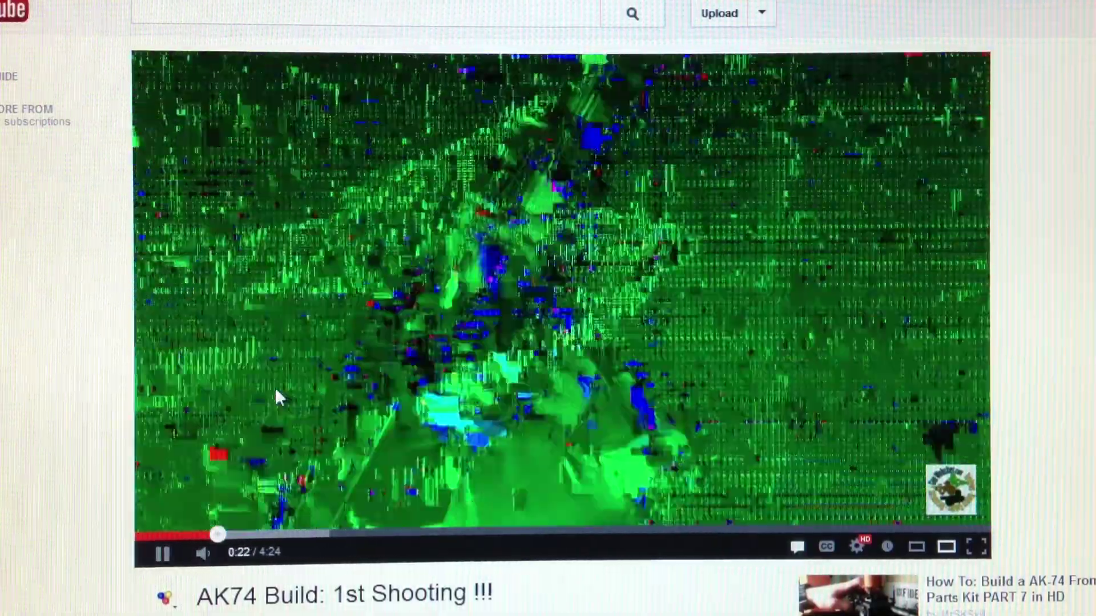
left_click(270, 392)
left_click(265, 397)
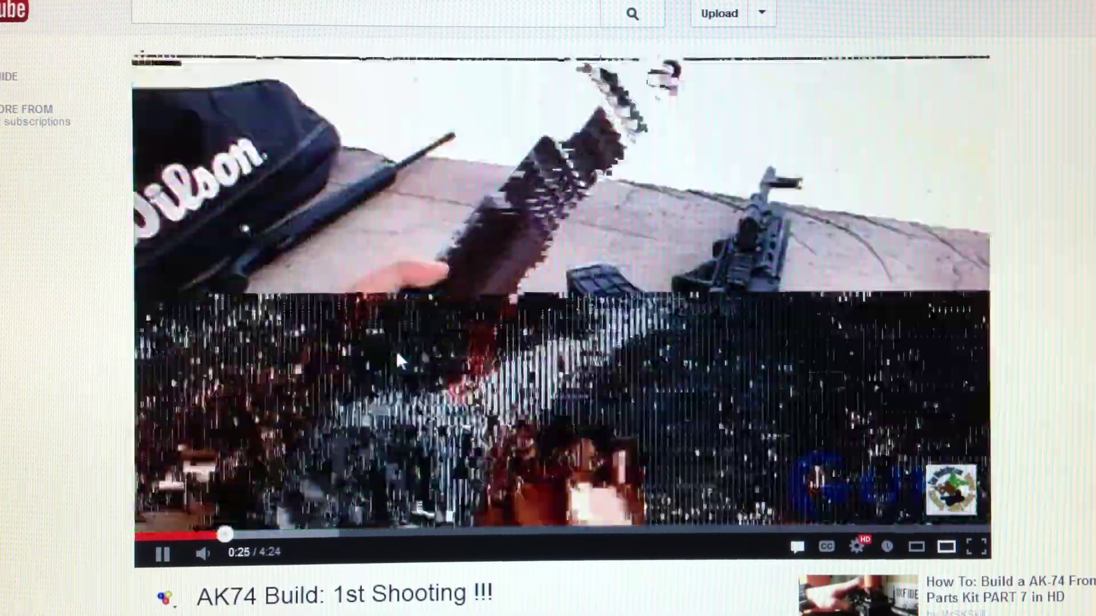
left_click(396, 350)
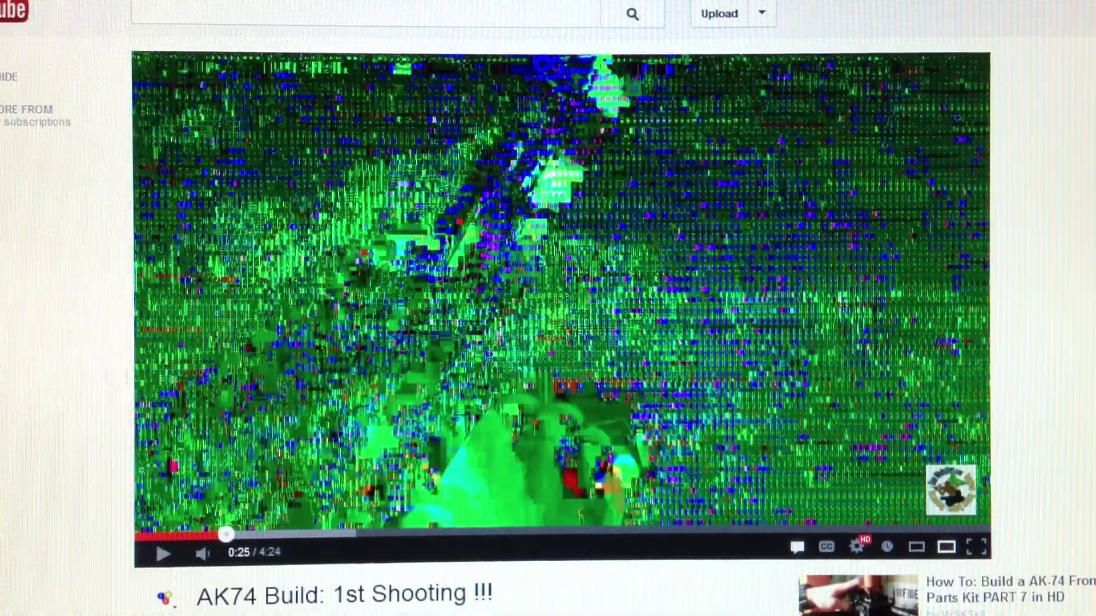